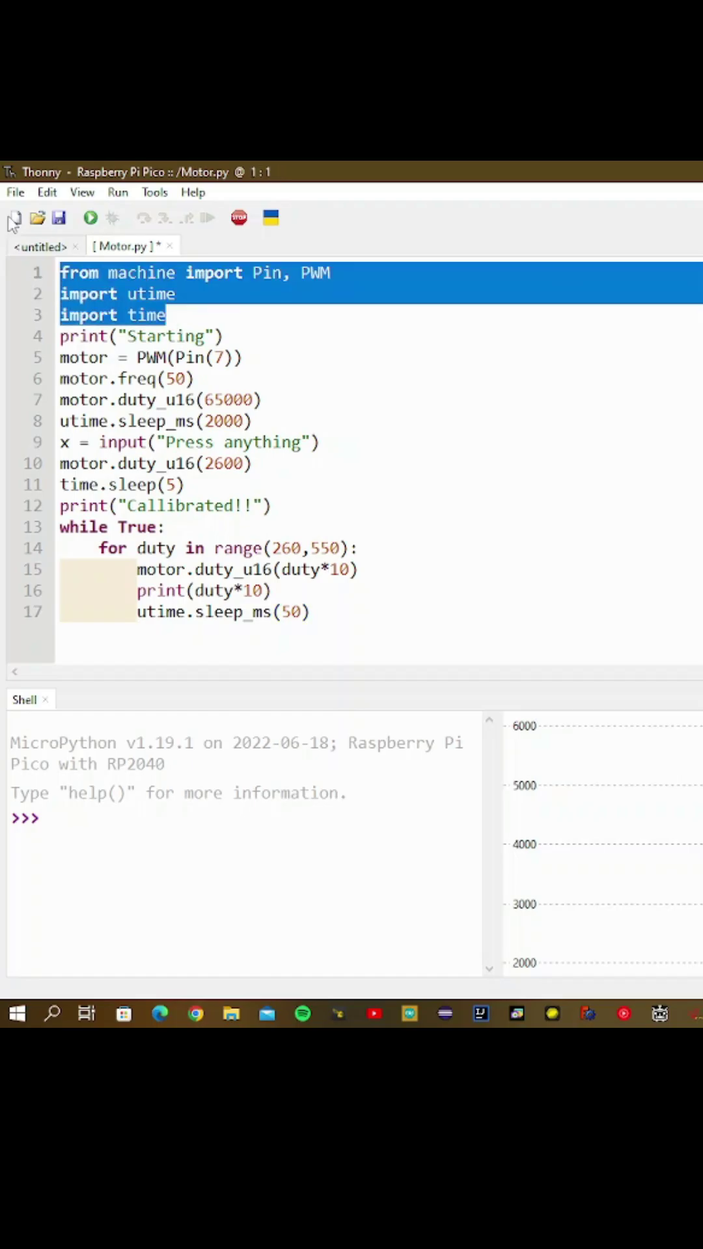
left_click_drag(193, 379, 93, 341)
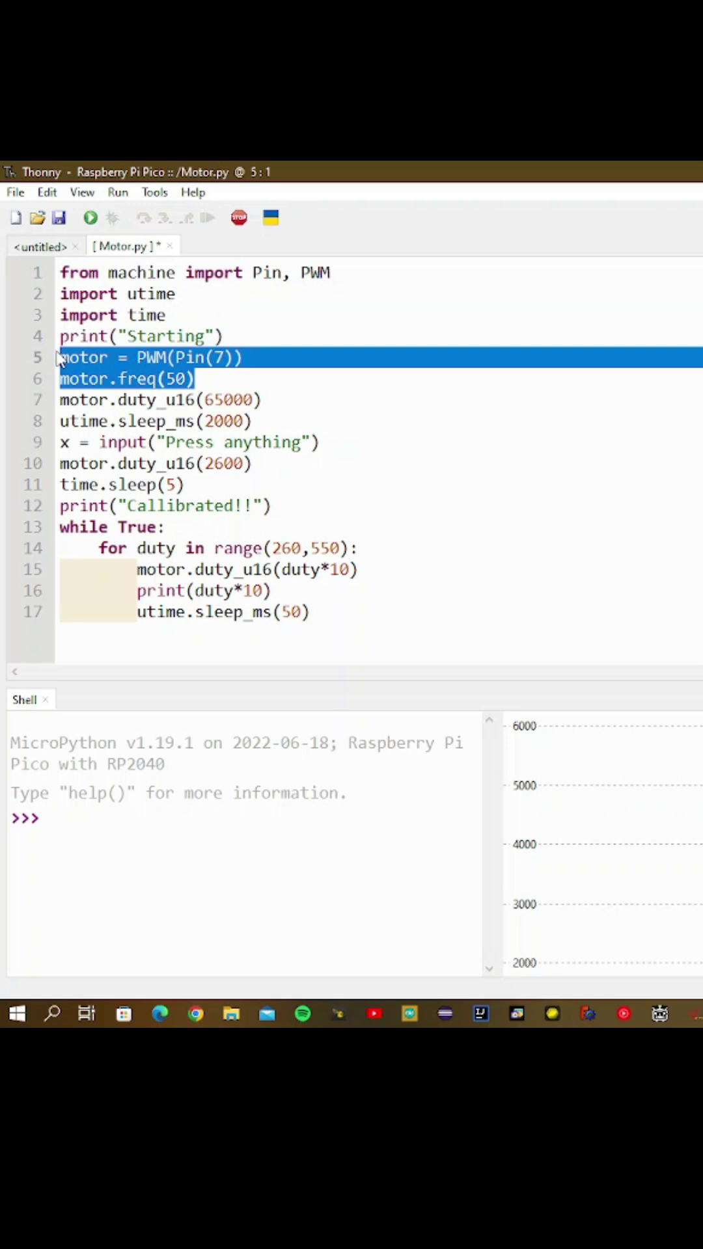
left_click_drag(252, 421, 210, 422)
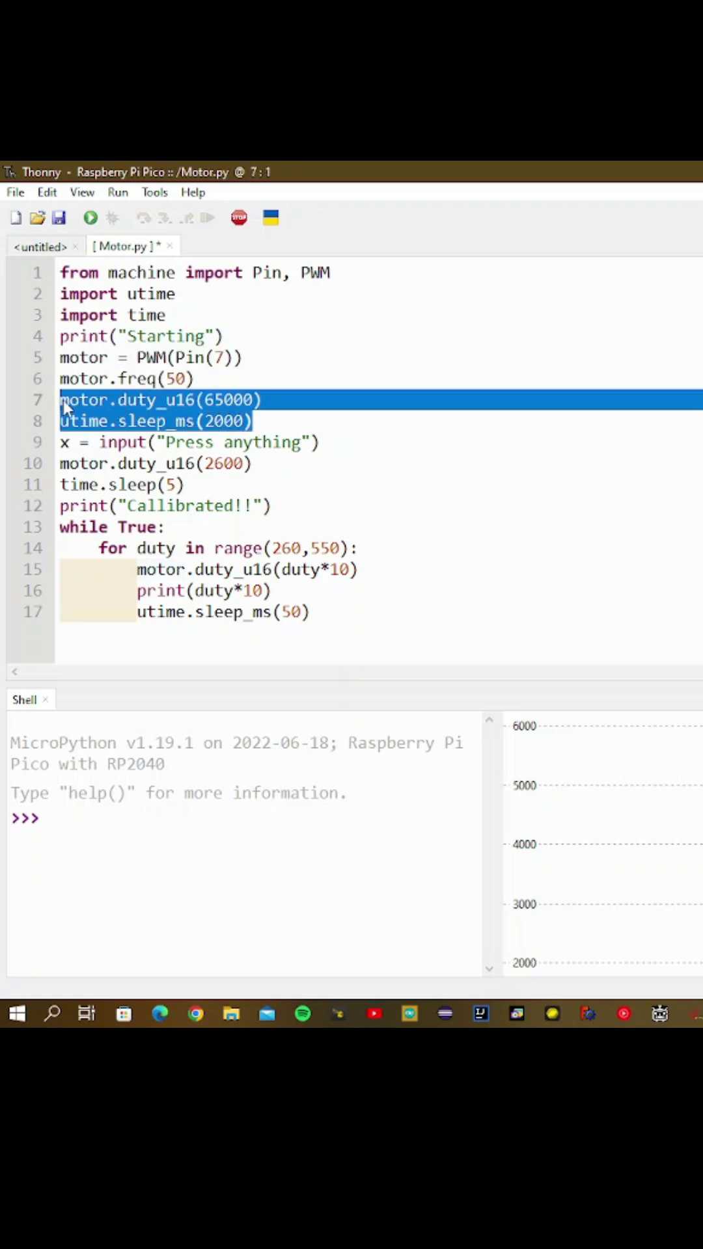
left_click_drag(272, 506, 17, 476)
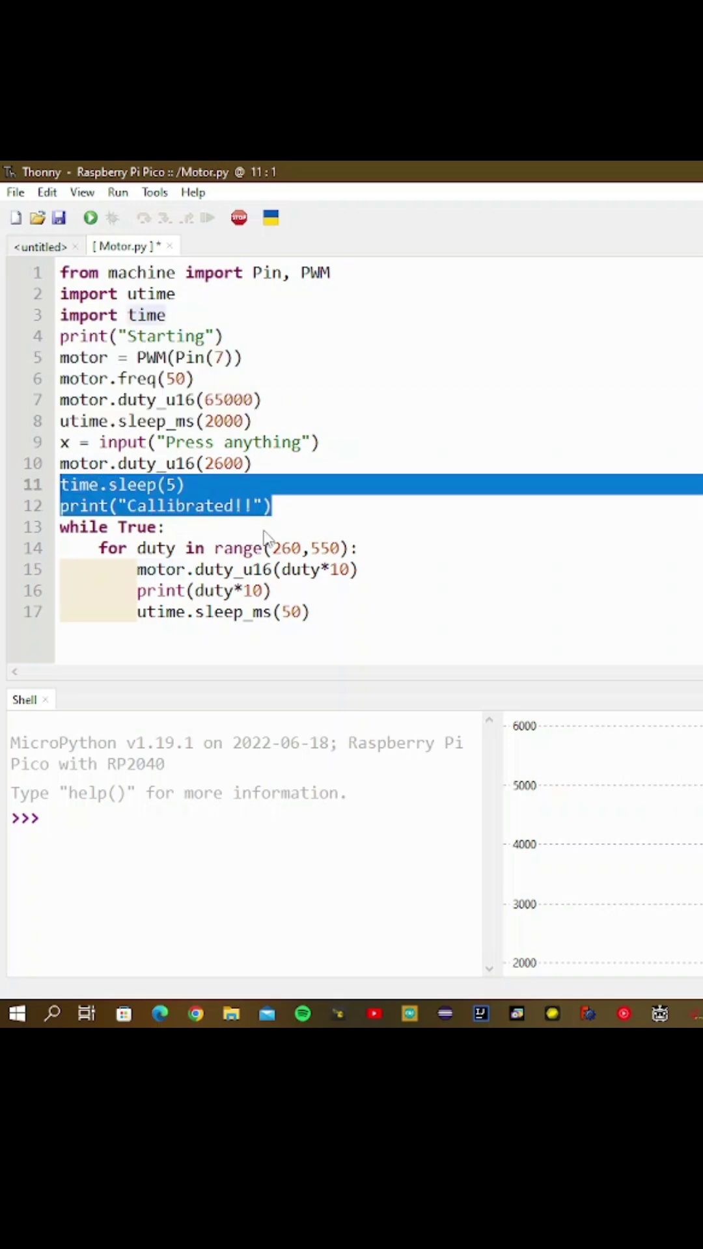
left_click_drag(311, 612, 4, 507)
left_click(458, 513)
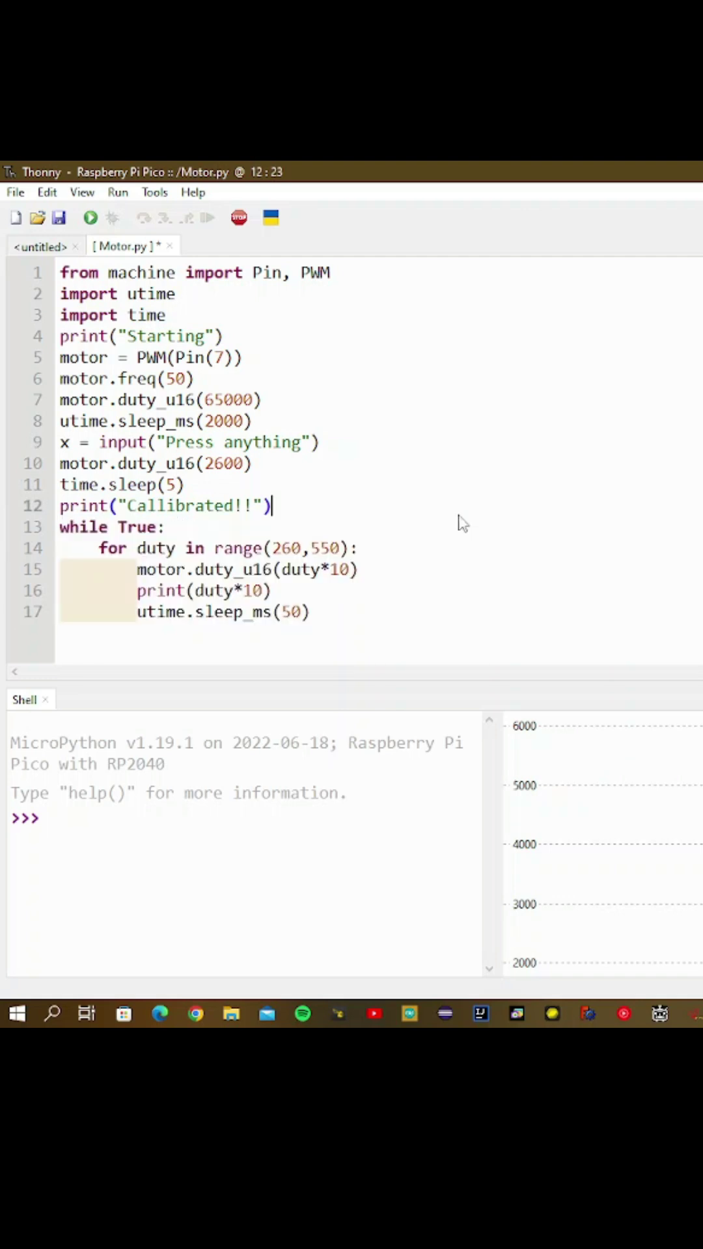